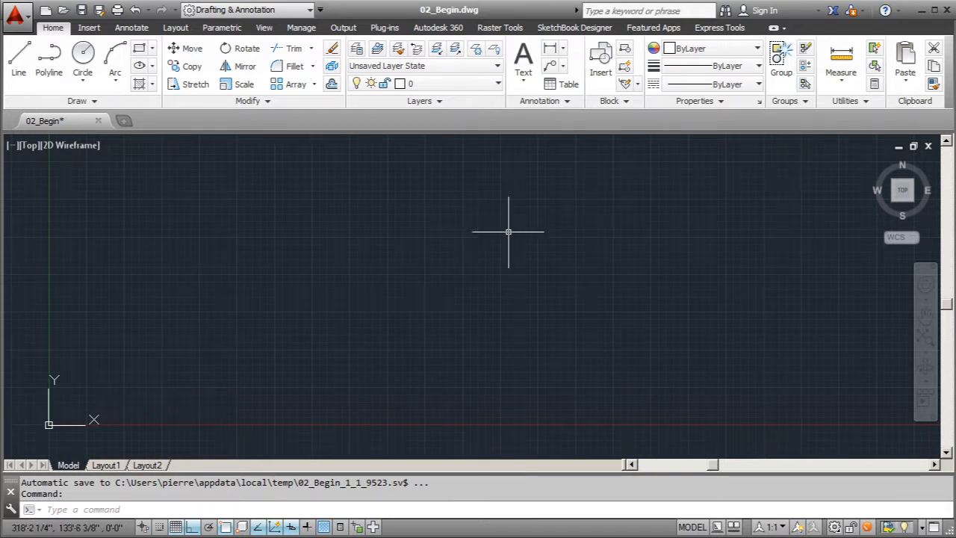
Create a layer named "Property line" and make it the current layer.
{"action": "left_click", "coordinate": [357, 51]}
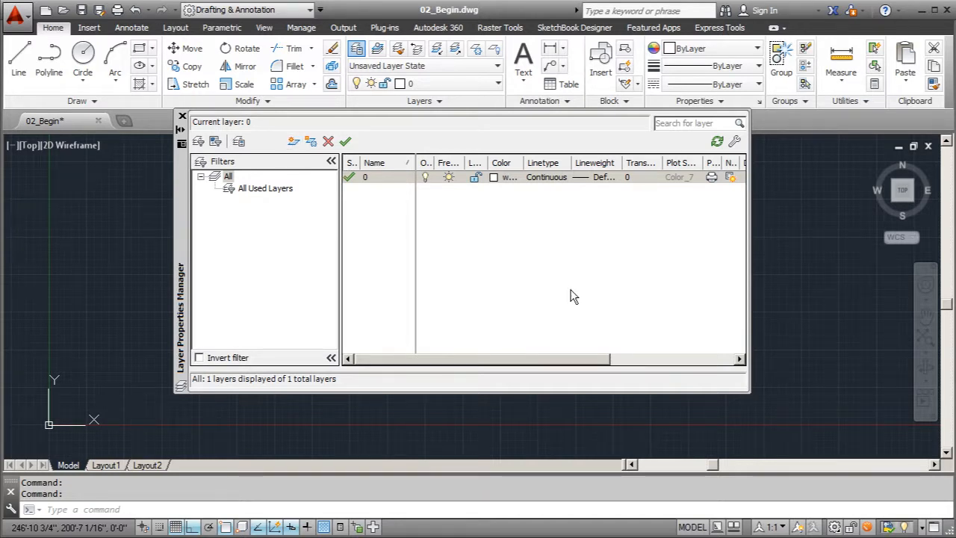
{"action": "key", "text": "alt+n"}
{"action": "type", "text": "Property line"}
{"action": "key", "text": "Return"}
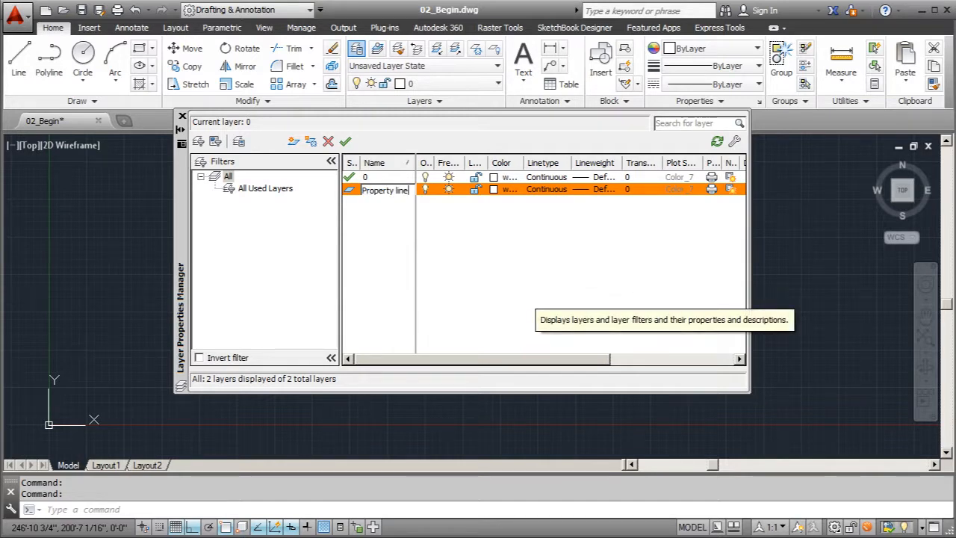
{"action": "left_click", "coordinate": [345, 141]}
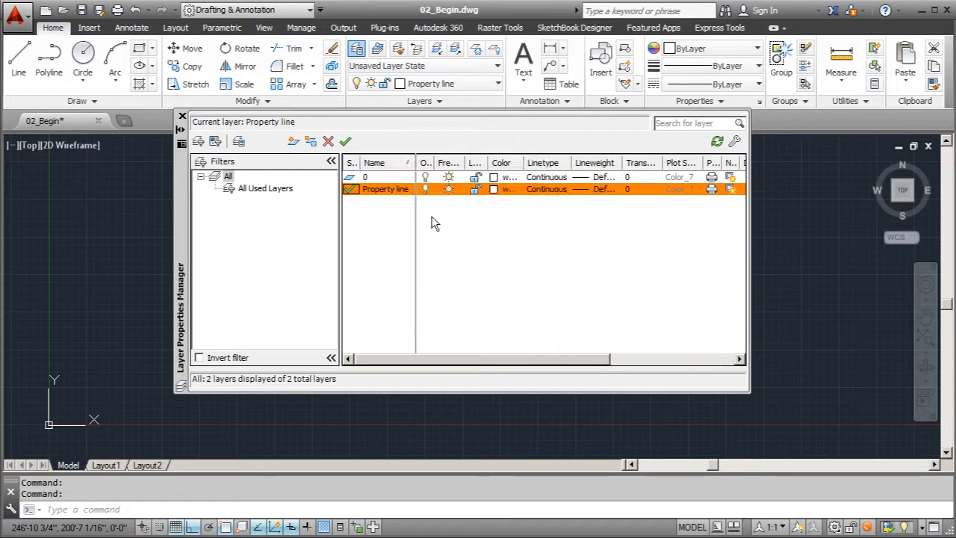
{"action": "left_click", "coordinate": [183, 115]}
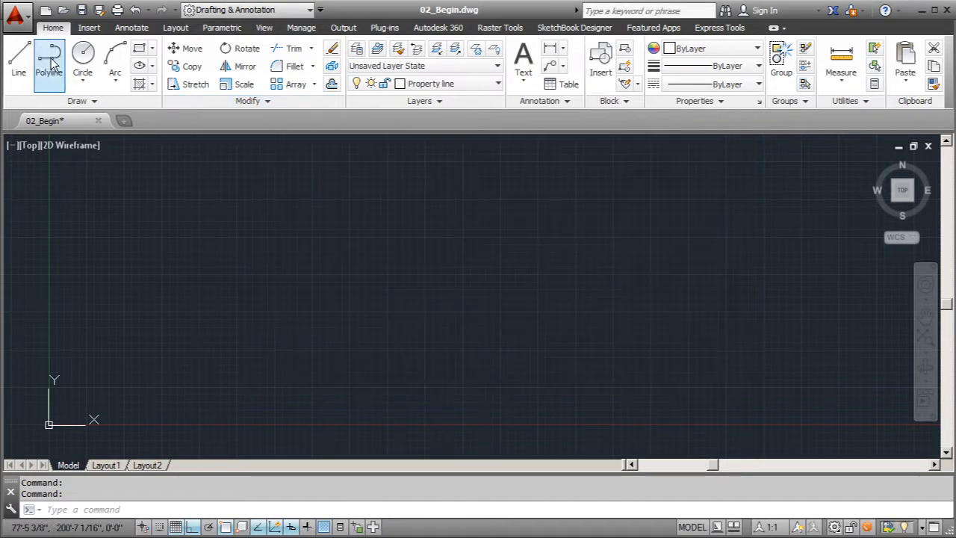
Start the lot outline as a polyline, with a 56' lower edge running east and a 140' side running north.
{"action": "left_click", "coordinate": [49, 59]}
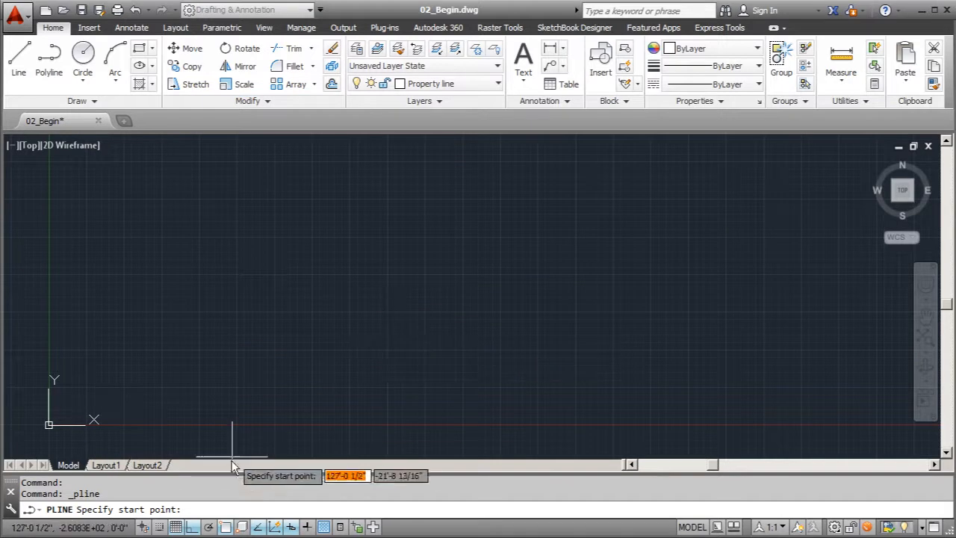
{"action": "left_click", "coordinate": [365, 333]}
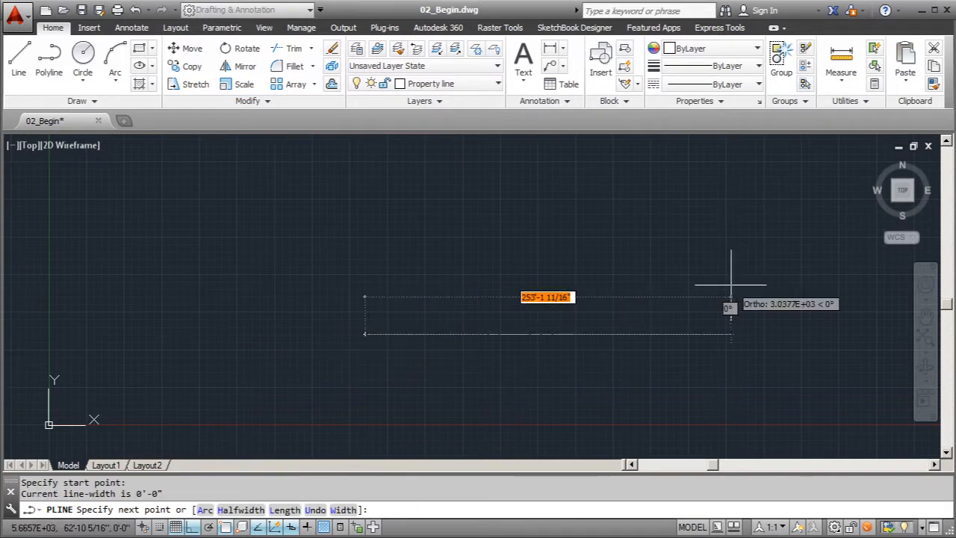
{"action": "type", "text": "56"}
{"action": "key", "text": "Return"}
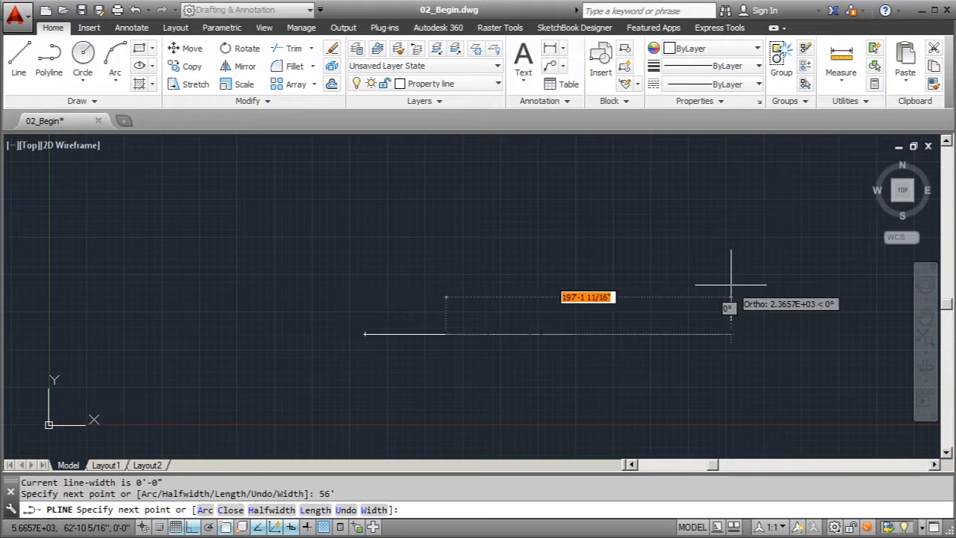
{"action": "type", "text": "140"}
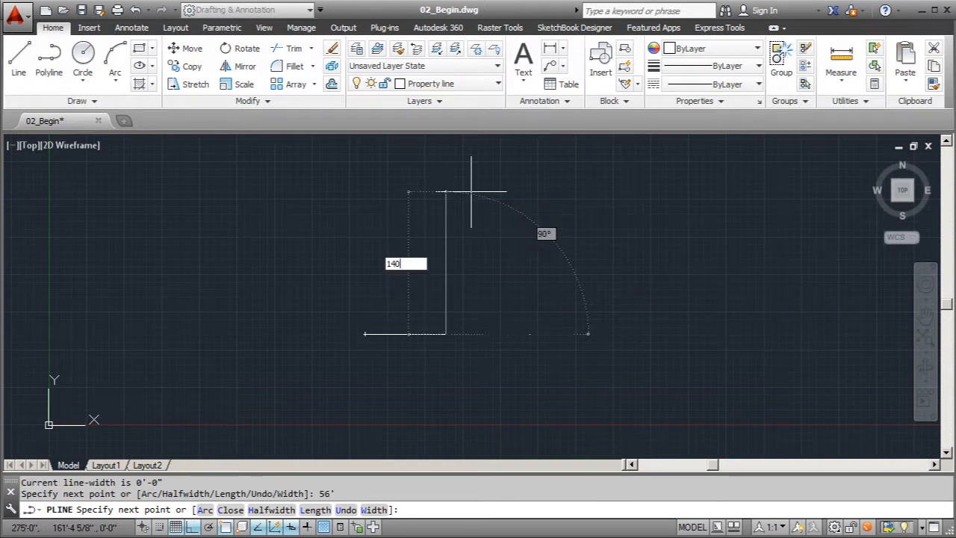
{"action": "key", "text": "Return"}
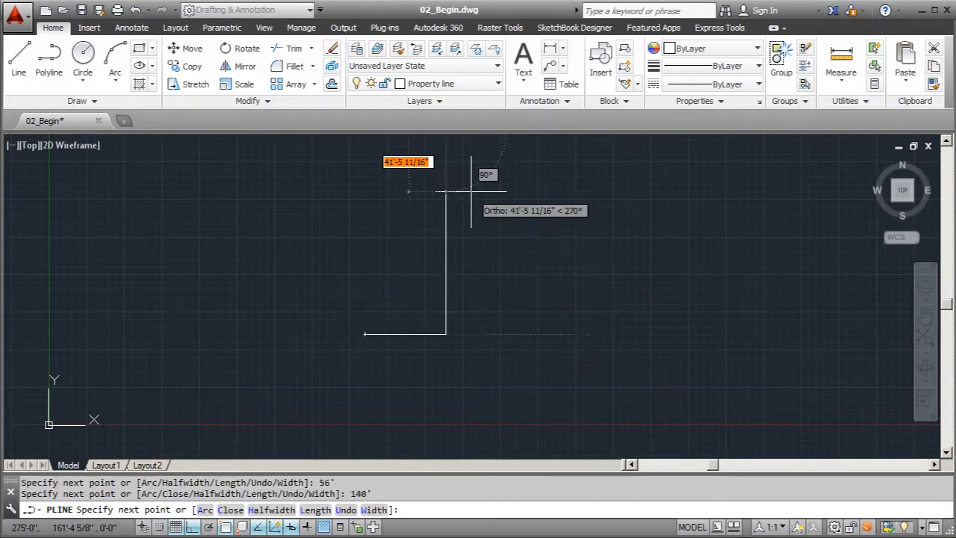
Add the 56' upper edge running west and close the polyline into a rectangular lot.
{"action": "scroll", "coordinate": [597, 366], "scroll_direction": "down", "scroll_amount": 1}
{"action": "middle_click_drag", "start_coordinate": [497, 268], "coordinate": [537, 348]}
{"action": "type", "text": "56"}
{"action": "key", "text": "Return"}
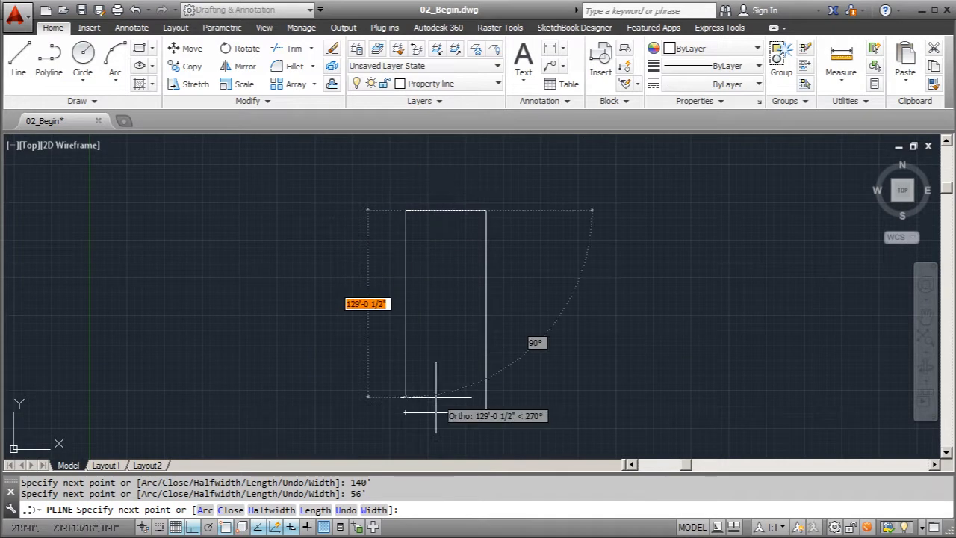
{"action": "type", "text": "c"}
{"action": "key", "text": "Return"}
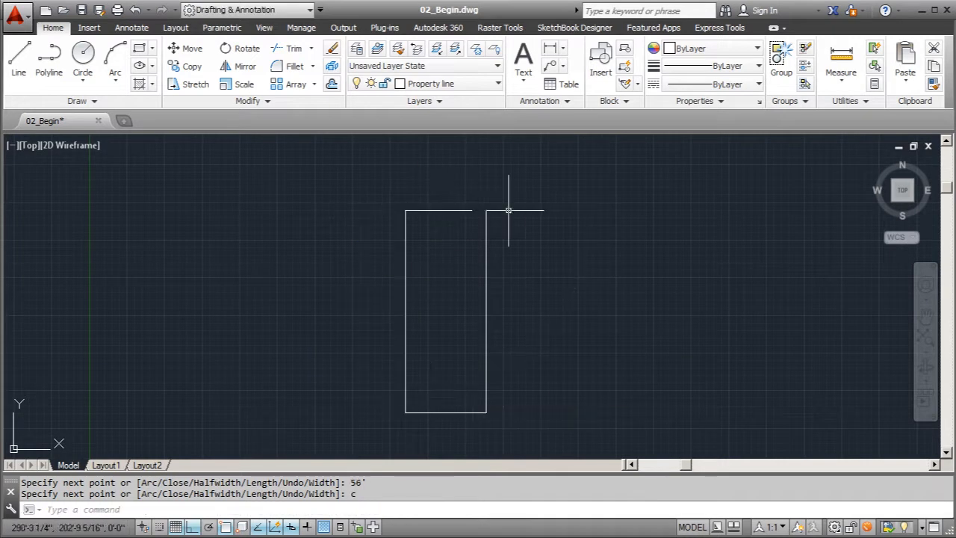
{"action": "scroll", "coordinate": [428, 255], "scroll_direction": "up", "scroll_amount": 2}
{"action": "scroll", "coordinate": [428, 254], "scroll_direction": "down", "scroll_amount": 2}
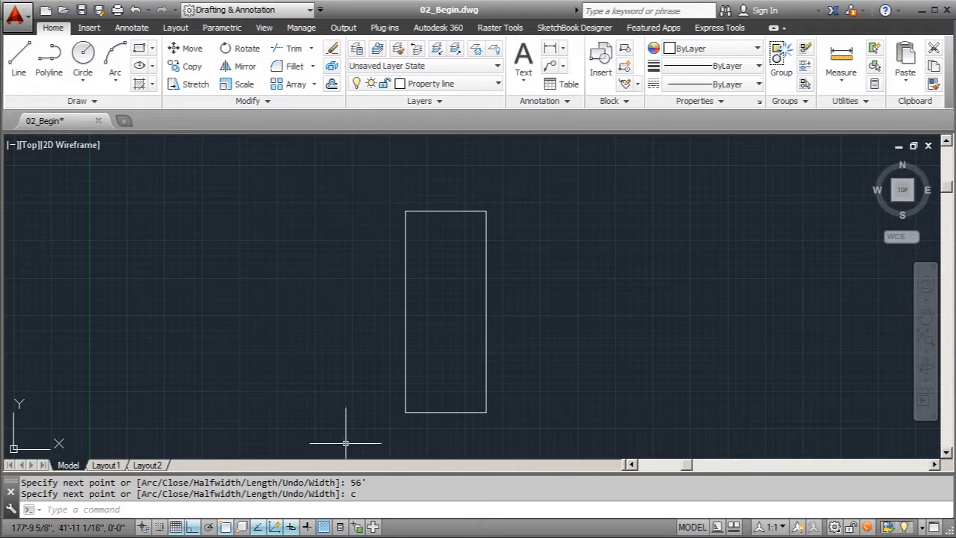
Offset the rectangular lot outline 1" to the outside.
{"action": "left_click", "coordinate": [441, 211]}
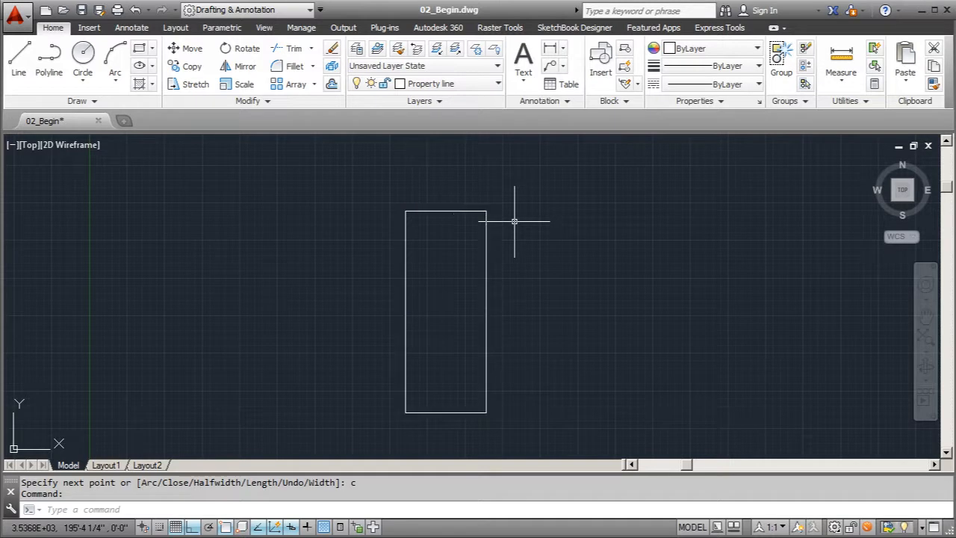
{"action": "key", "text": "Escape"}
{"action": "left_click", "coordinate": [486, 211]}
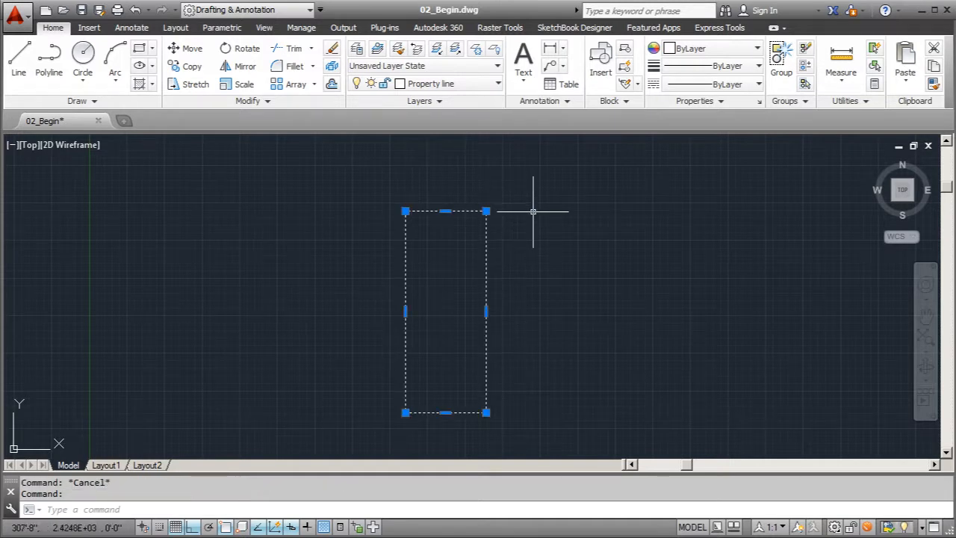
{"action": "type", "text": "offset"}
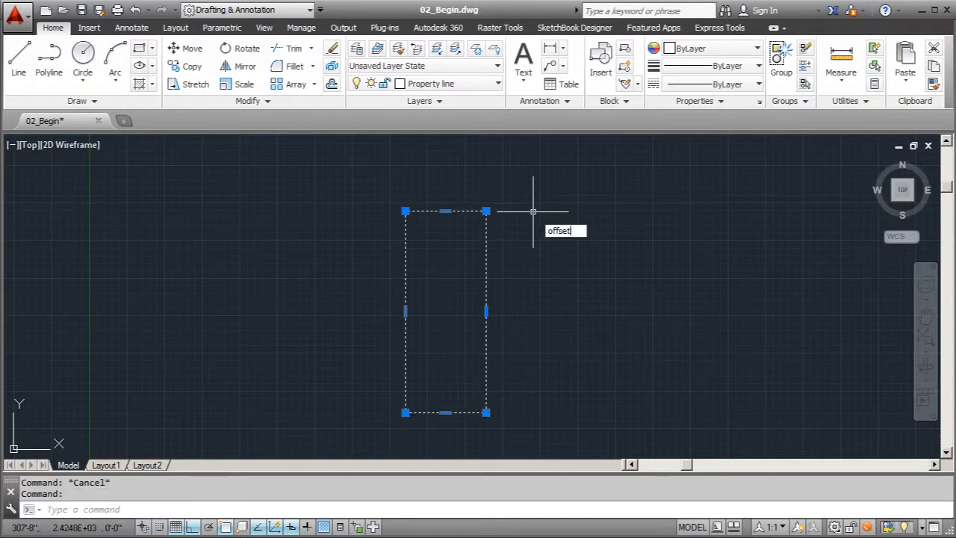
{"action": "key", "text": "Return"}
{"action": "type", "text": "1"}
{"action": "key", "text": "Return"}
{"action": "left_click", "coordinate": [487, 211]}
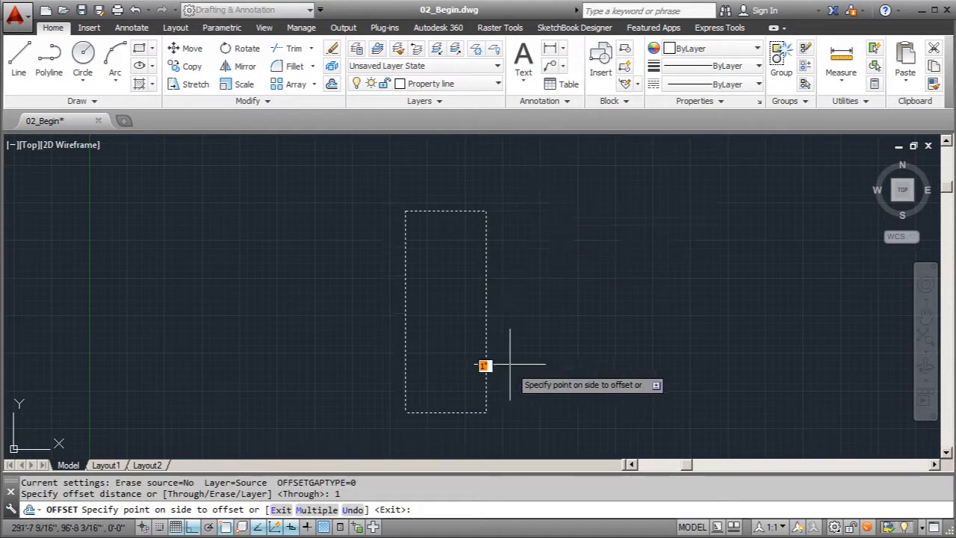
{"action": "scroll", "coordinate": [511, 366], "scroll_direction": "up", "scroll_amount": 5}
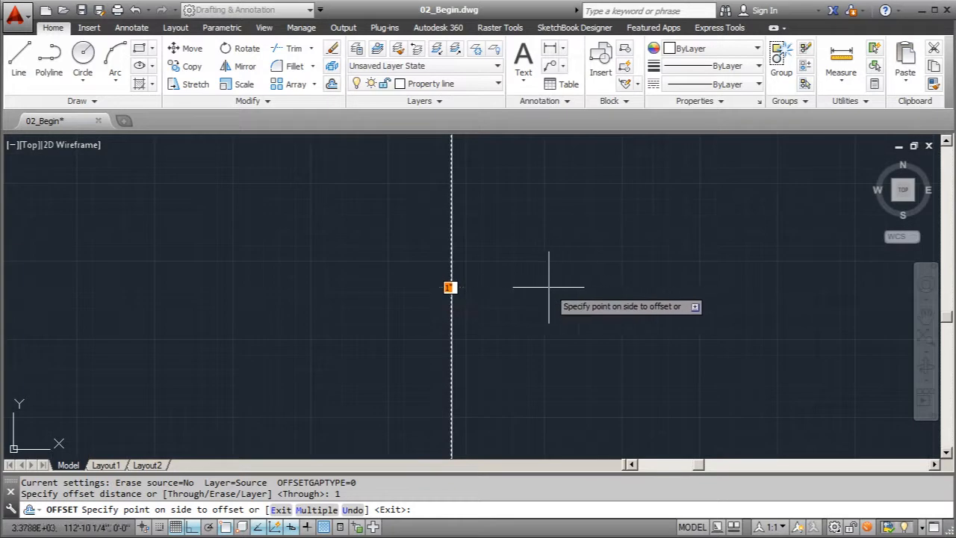
{"action": "left_click", "coordinate": [670, 284]}
{"action": "scroll", "coordinate": [597, 299], "scroll_direction": "up", "scroll_amount": 5}
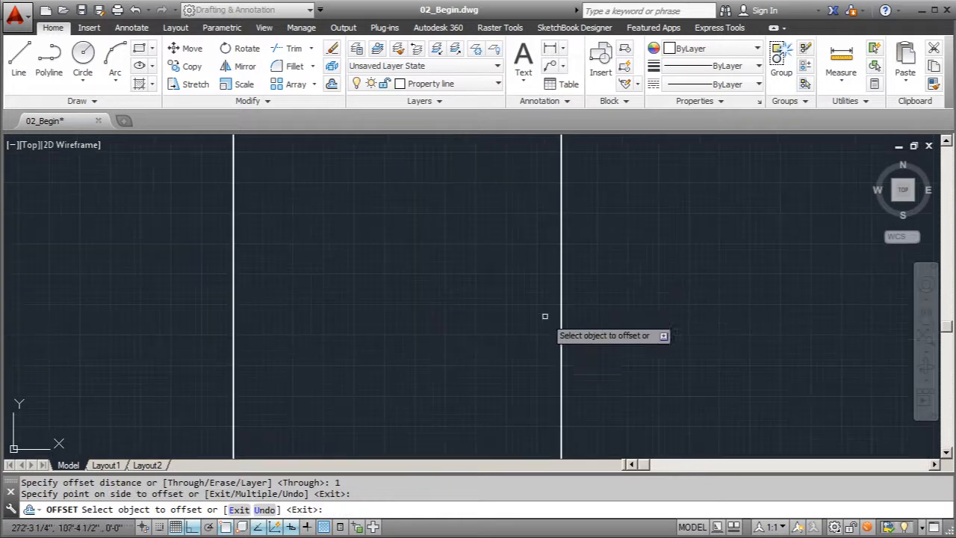
{"action": "scroll", "coordinate": [597, 308], "scroll_direction": "down", "scroll_amount": 10}
{"action": "key", "text": "Escape"}
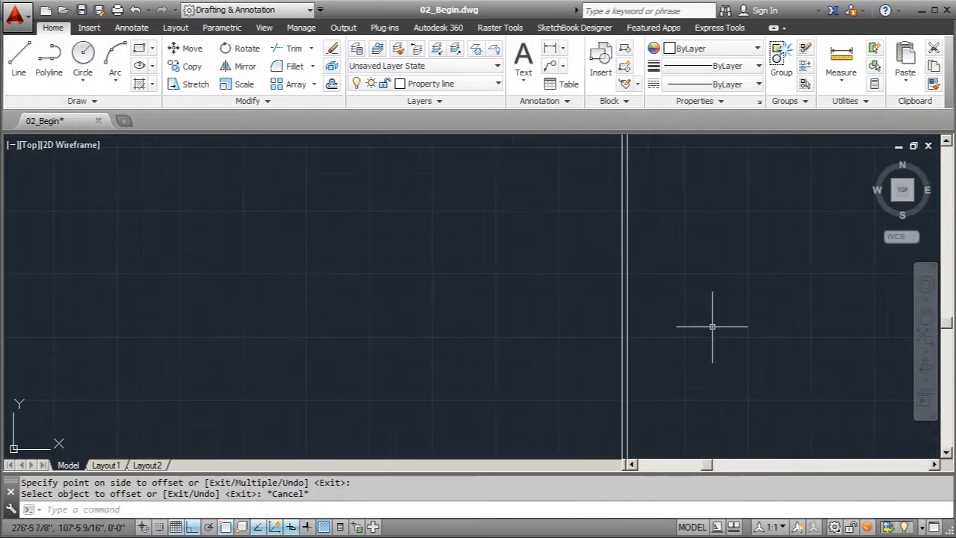
Try to fill the narrow band between the two lot outlines with a SOLID hatch.
{"action": "type", "text": "hatch"}
{"action": "key", "text": "Return"}
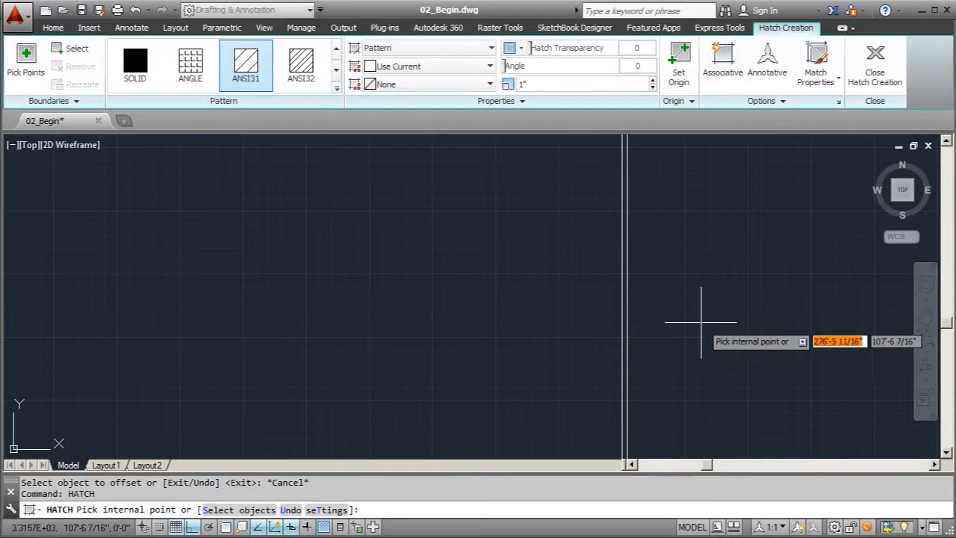
{"action": "left_click", "coordinate": [135, 65]}
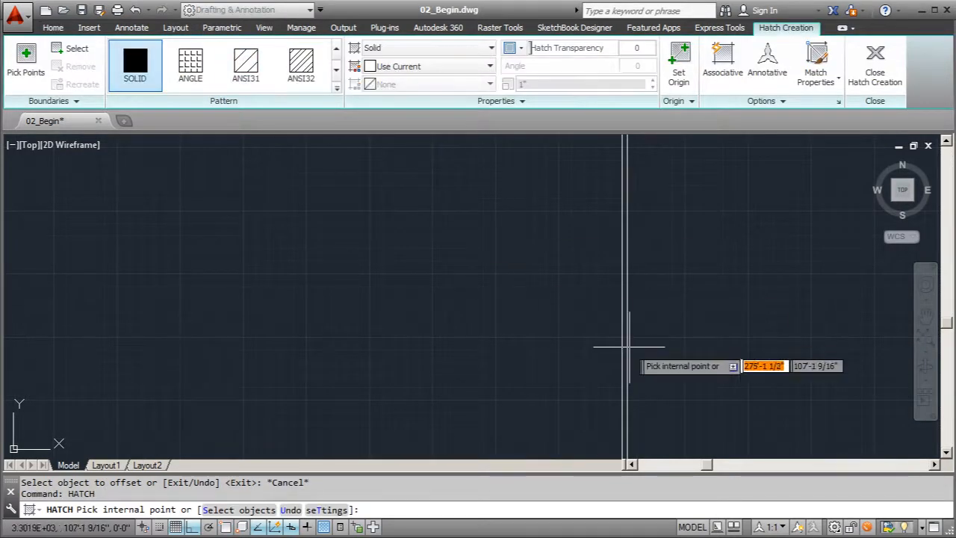
{"action": "left_click", "coordinate": [626, 321]}
{"action": "scroll", "coordinate": [648, 277], "scroll_direction": "up", "scroll_amount": 10}
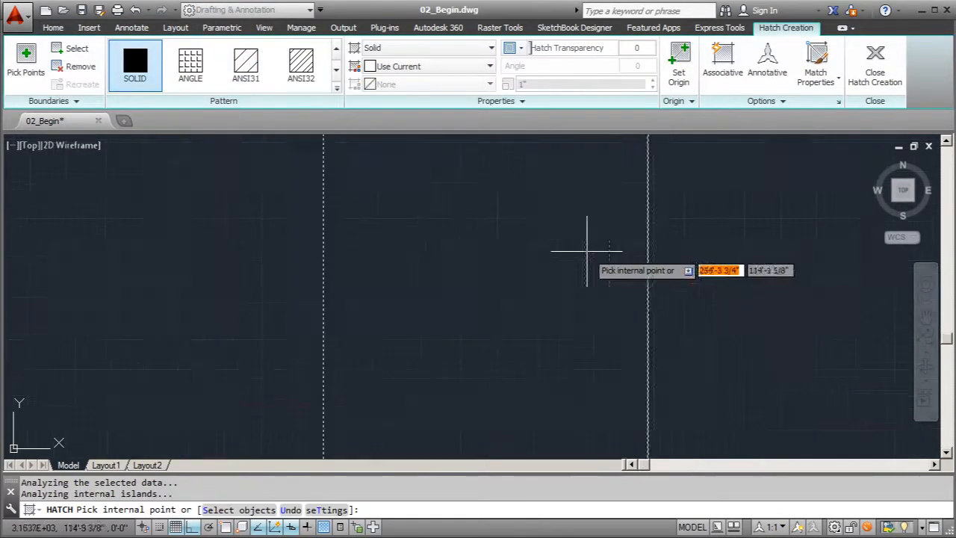
{"action": "scroll", "coordinate": [648, 277], "scroll_direction": "down", "scroll_amount": 6}
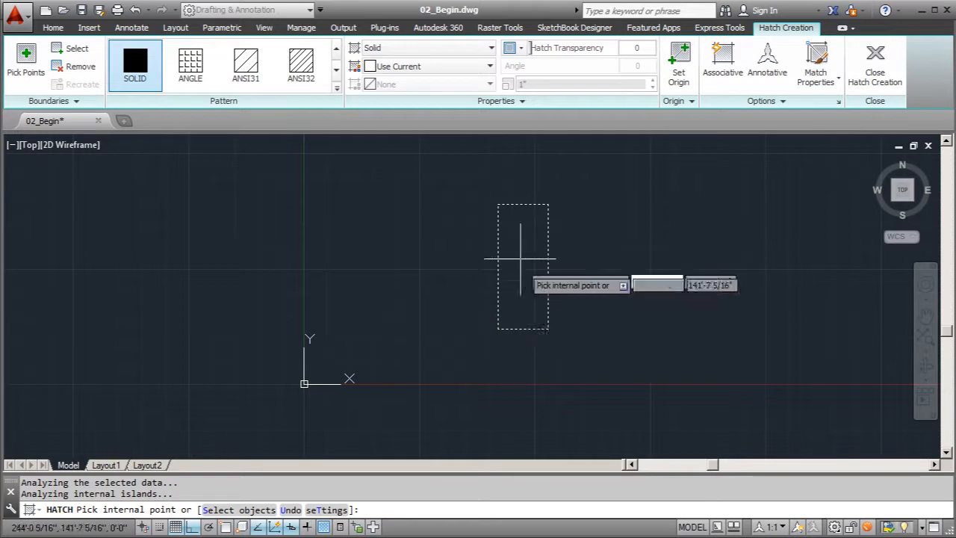
{"action": "key", "text": "Escape"}
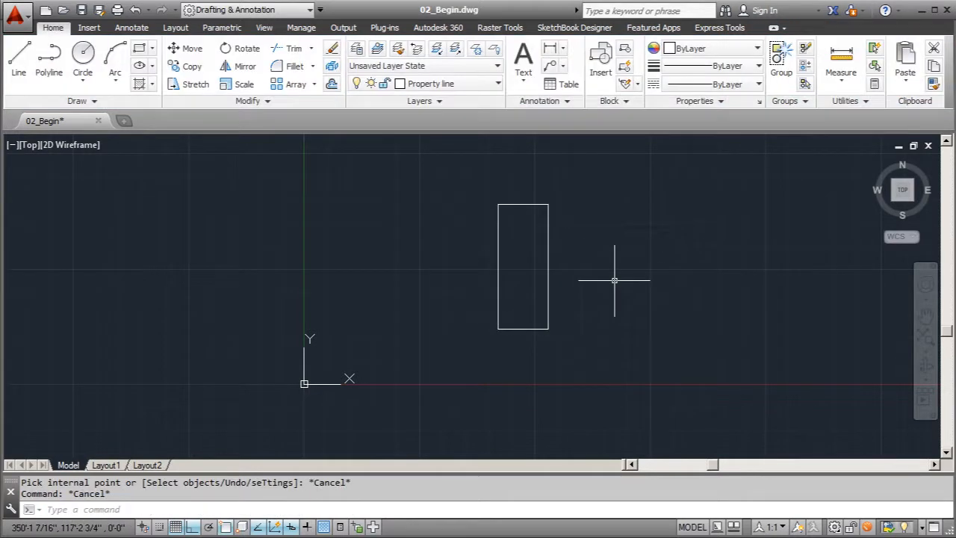
Insert the "124 fl pl" floor plan block at scale 1 and rotation 0 inside the lower half of the lot.
{"action": "scroll", "coordinate": [484, 242], "scroll_direction": "up", "scroll_amount": 2}
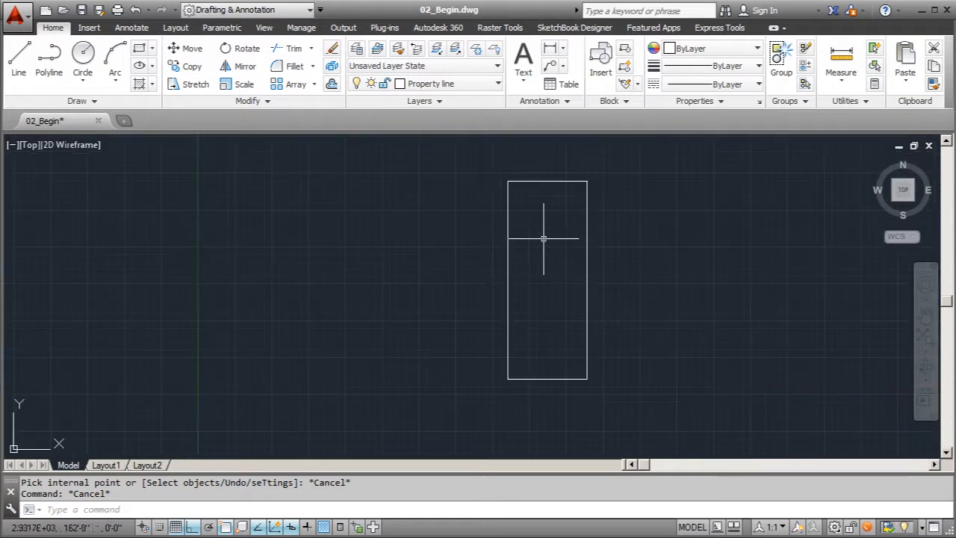
{"action": "scroll", "coordinate": [545, 171], "scroll_direction": "up", "scroll_amount": 2}
{"action": "scroll", "coordinate": [504, 245], "scroll_direction": "down", "scroll_amount": 1}
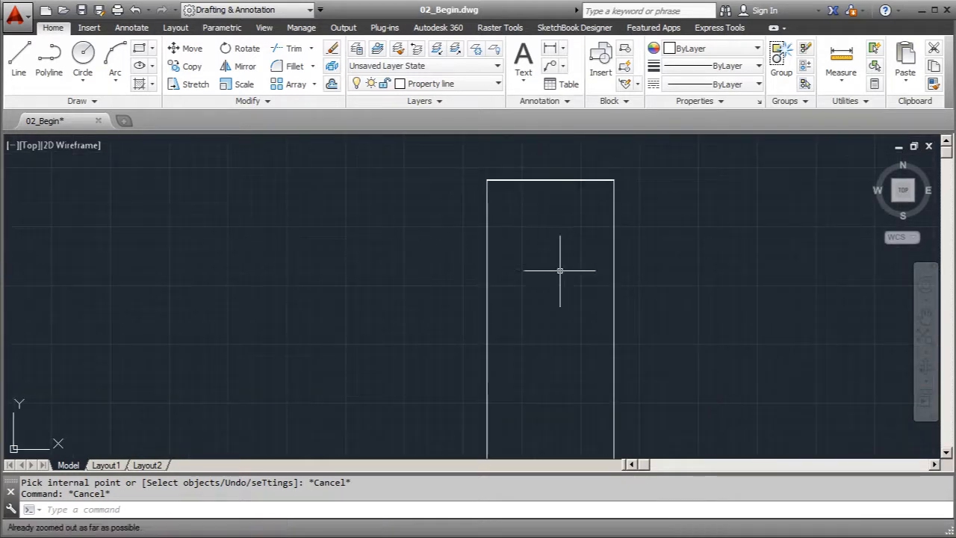
{"action": "middle_click_drag", "start_coordinate": [508, 315], "coordinate": [429, 299]}
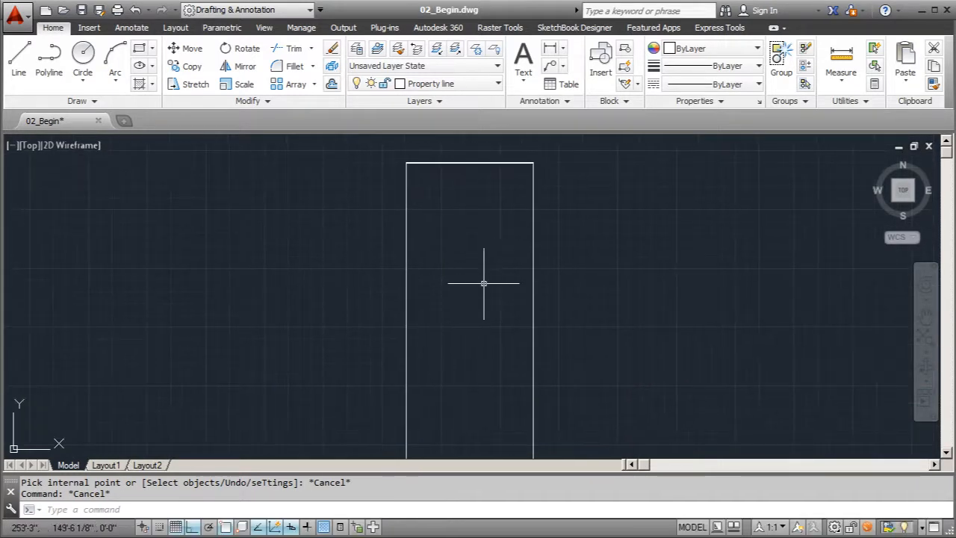
{"action": "scroll", "coordinate": [475, 296], "scroll_direction": "down", "scroll_amount": 2}
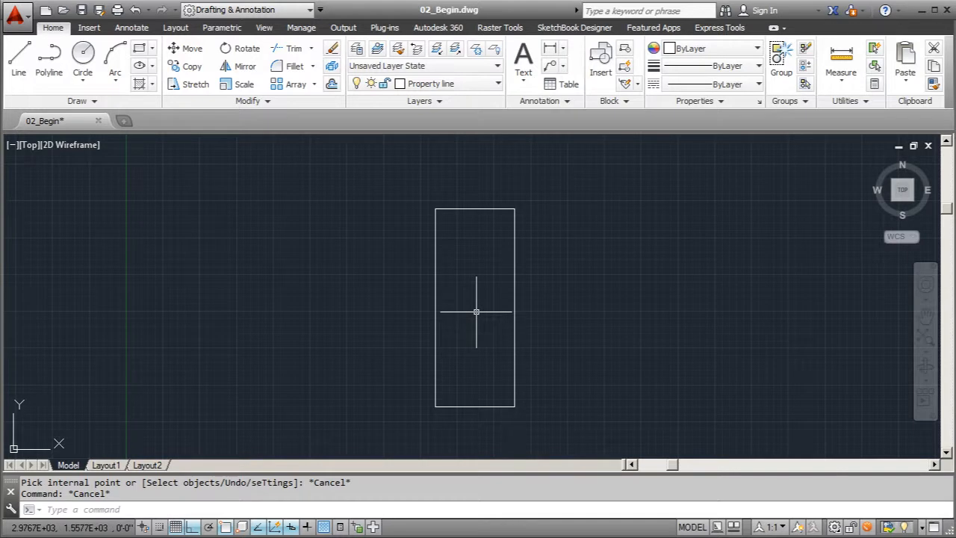
{"action": "left_click", "coordinate": [89, 27]}
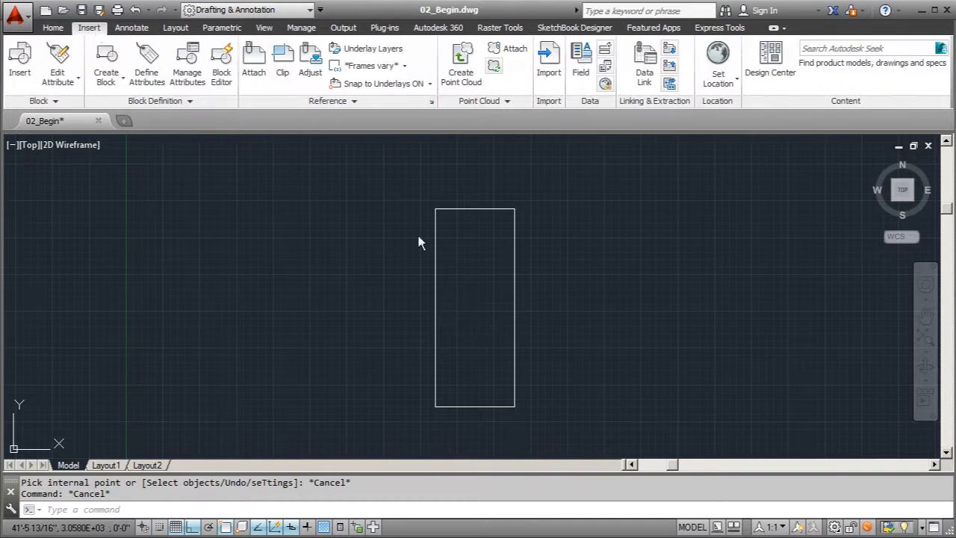
{"action": "left_click", "coordinate": [18, 66]}
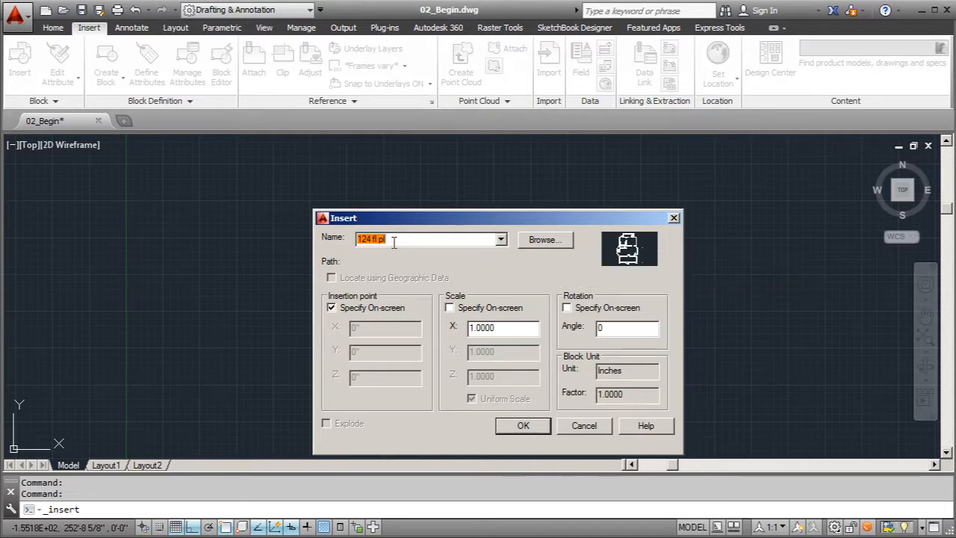
{"action": "left_click", "coordinate": [550, 427]}
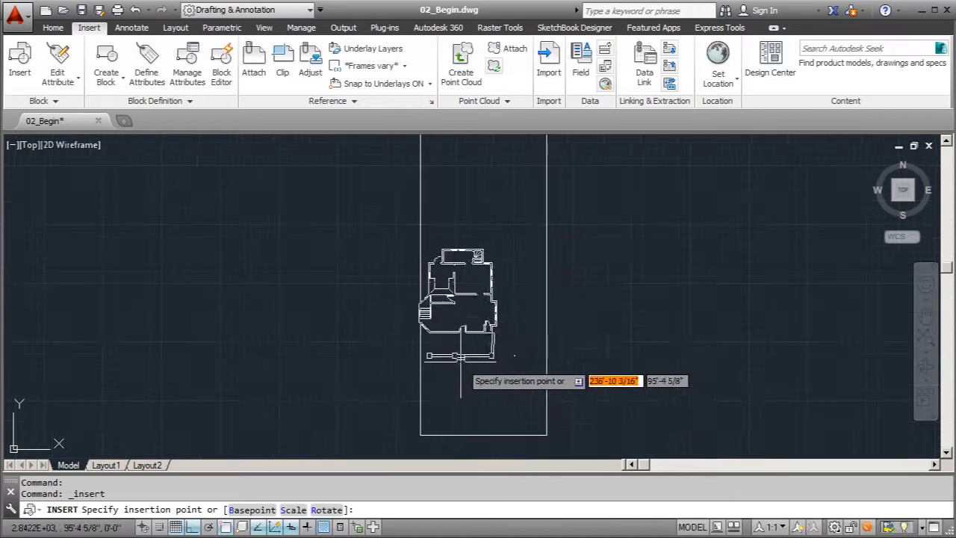
{"action": "left_click", "coordinate": [483, 366]}
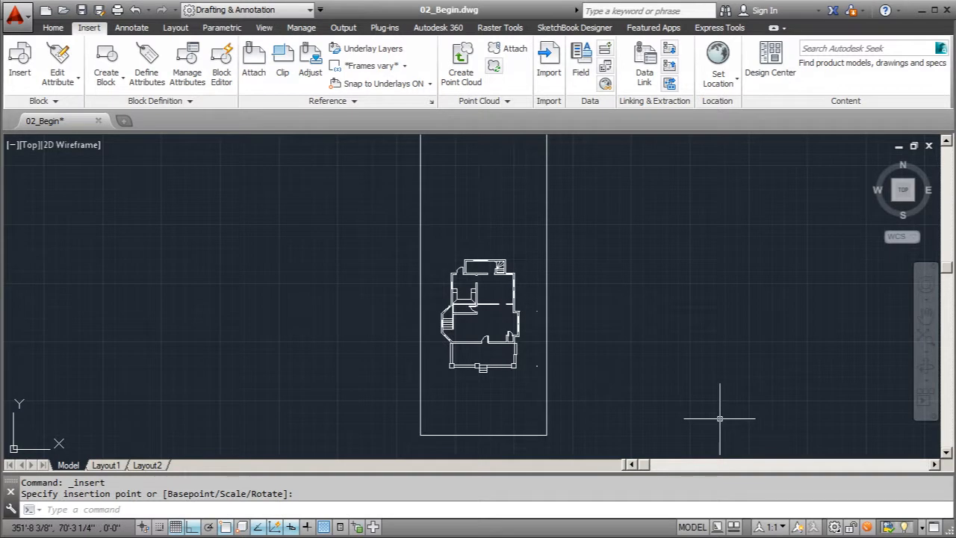
{"action": "scroll", "coordinate": [526, 420], "scroll_direction": "down", "scroll_amount": 2}
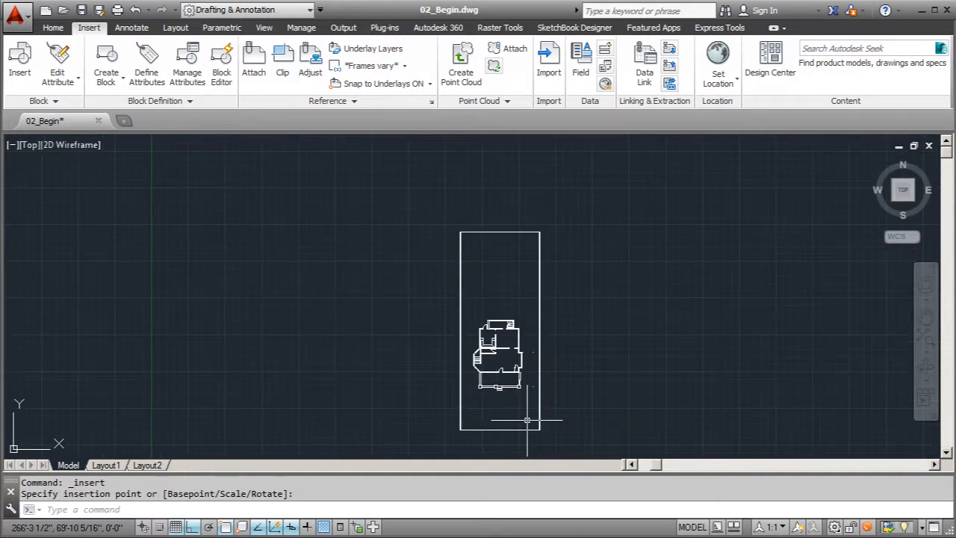
{"action": "scroll", "coordinate": [526, 421], "scroll_direction": "up", "scroll_amount": 2}
{"action": "scroll", "coordinate": [525, 395], "scroll_direction": "down", "scroll_amount": 2}
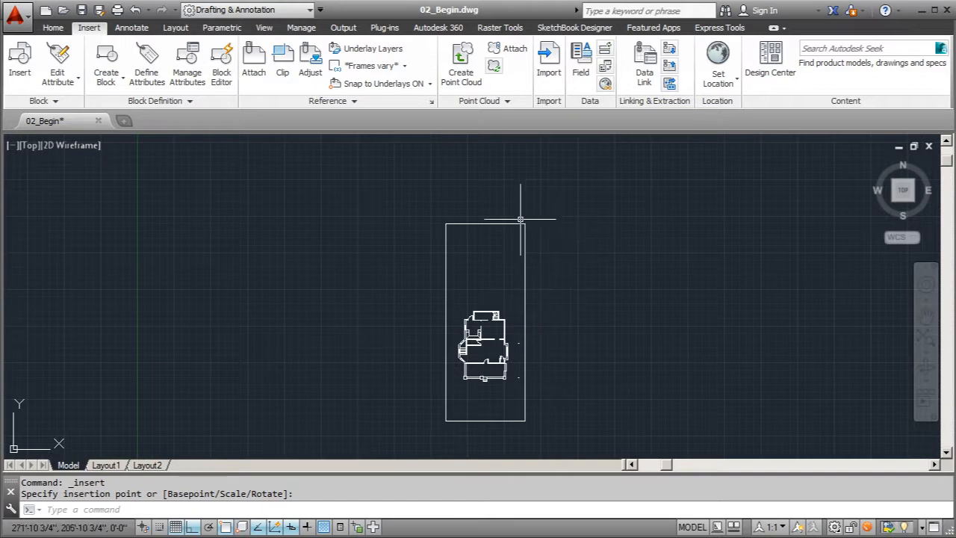
{"action": "scroll", "coordinate": [520, 207], "scroll_direction": "down", "scroll_amount": 1}
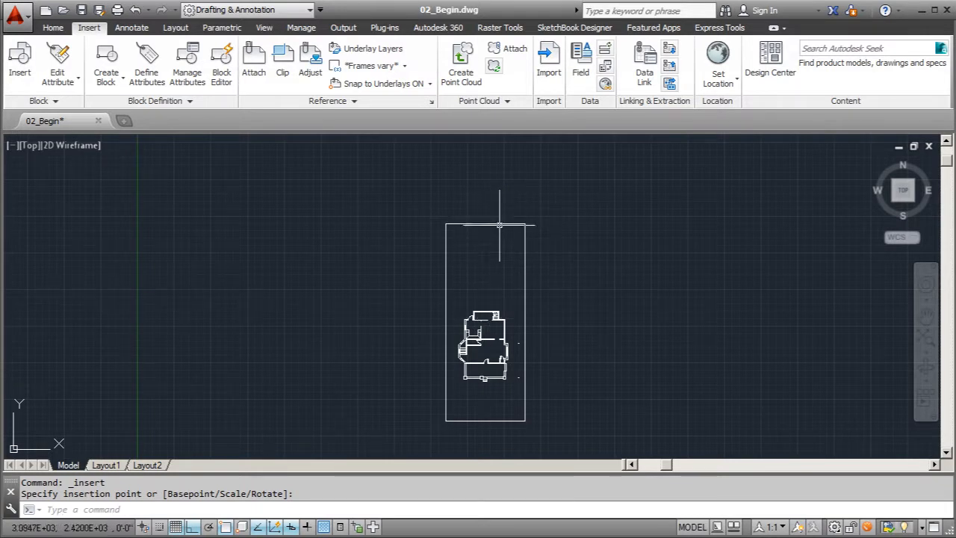
Examine the inserted floor plan and the small reference circles between its east wall and the lot line.
{"action": "scroll", "coordinate": [497, 207], "scroll_direction": "down", "scroll_amount": 2}
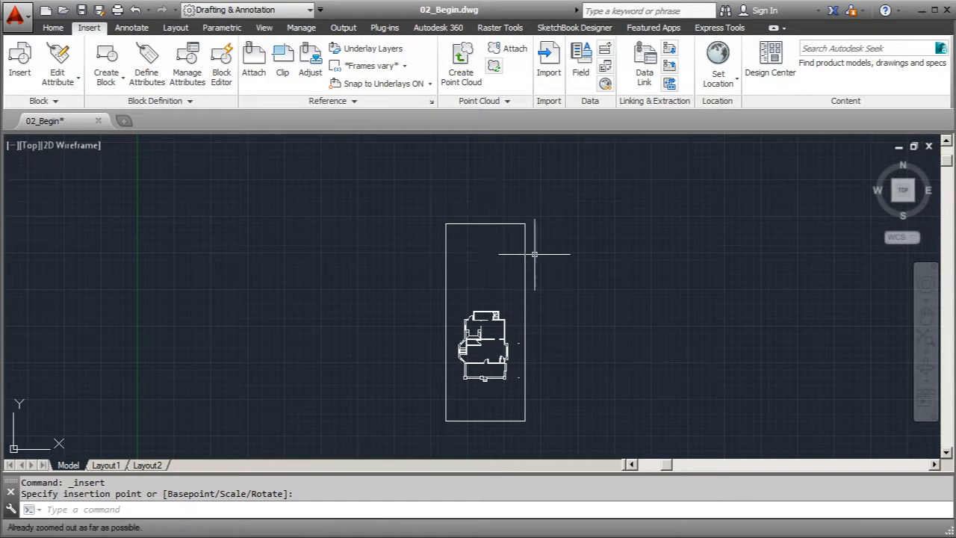
{"action": "middle_click_drag", "start_coordinate": [580, 295], "coordinate": [593, 232]}
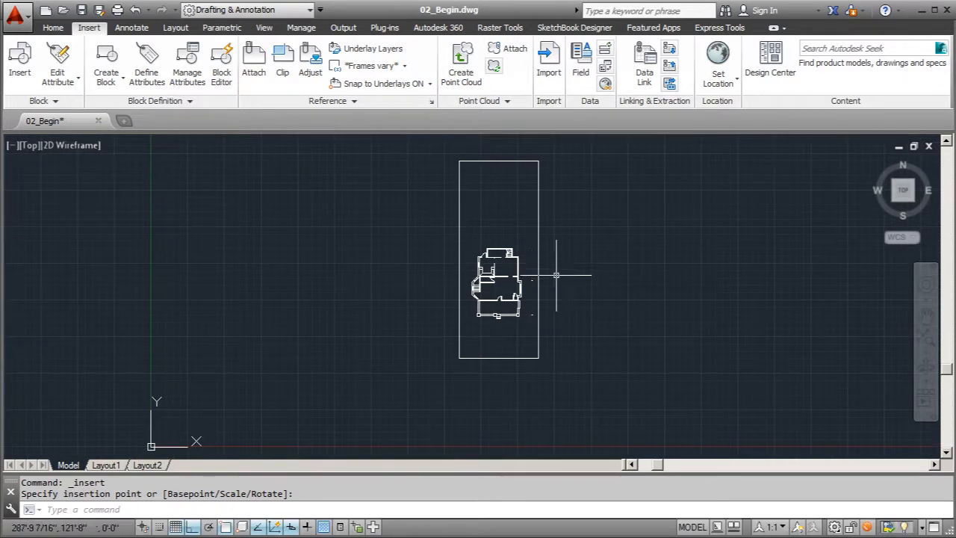
{"action": "scroll", "coordinate": [526, 296], "scroll_direction": "up", "scroll_amount": 5}
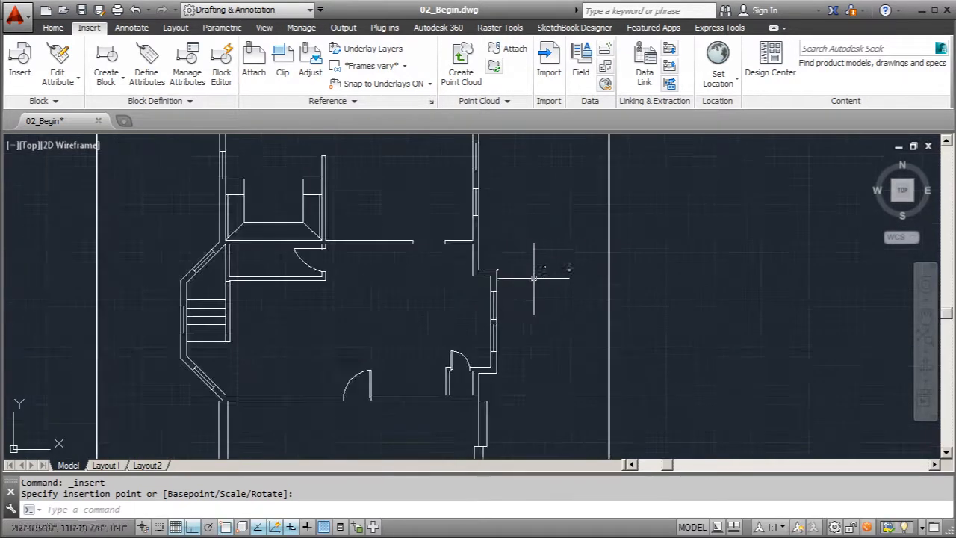
{"action": "scroll", "coordinate": [567, 274], "scroll_direction": "up", "scroll_amount": 2}
{"action": "scroll", "coordinate": [582, 268], "scroll_direction": "up", "scroll_amount": 2}
{"action": "scroll", "coordinate": [585, 267], "scroll_direction": "up", "scroll_amount": 1}
{"action": "scroll", "coordinate": [528, 243], "scroll_direction": "down", "scroll_amount": 3}
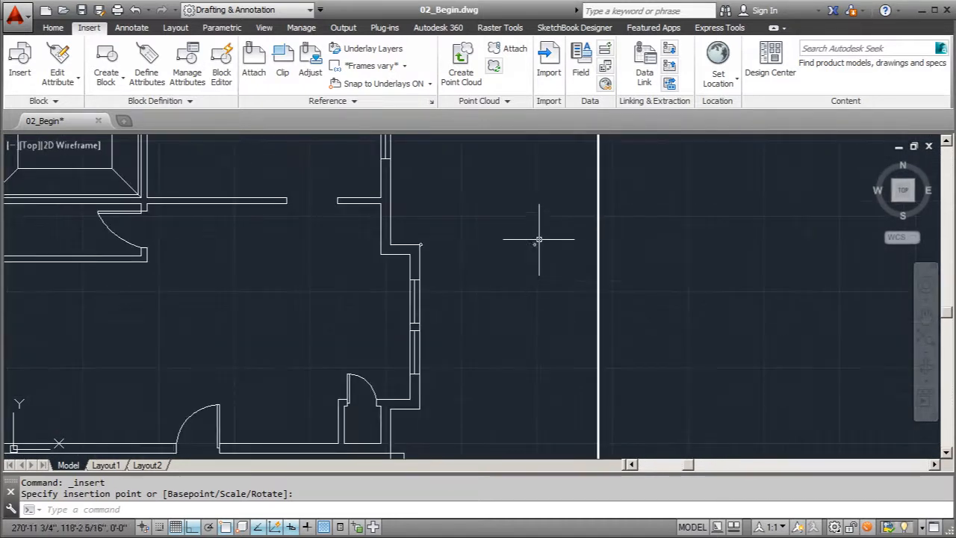
{"action": "scroll", "coordinate": [517, 236], "scroll_direction": "down", "scroll_amount": 2}
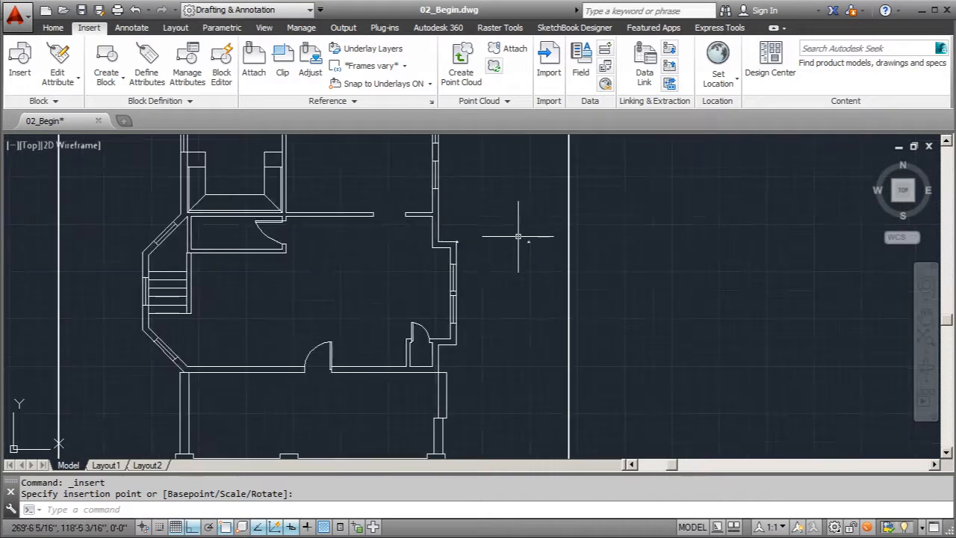
{"action": "scroll", "coordinate": [551, 244], "scroll_direction": "down", "scroll_amount": 2}
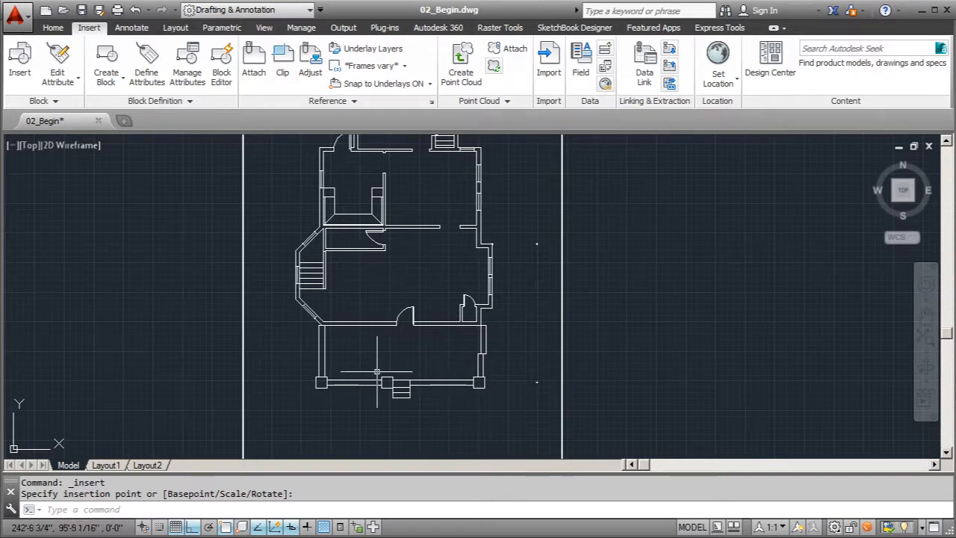
Move the floor plan block straight east, from its upper small reference circle onto the lot's east property line.
{"action": "scroll", "coordinate": [544, 243], "scroll_direction": "up", "scroll_amount": 3}
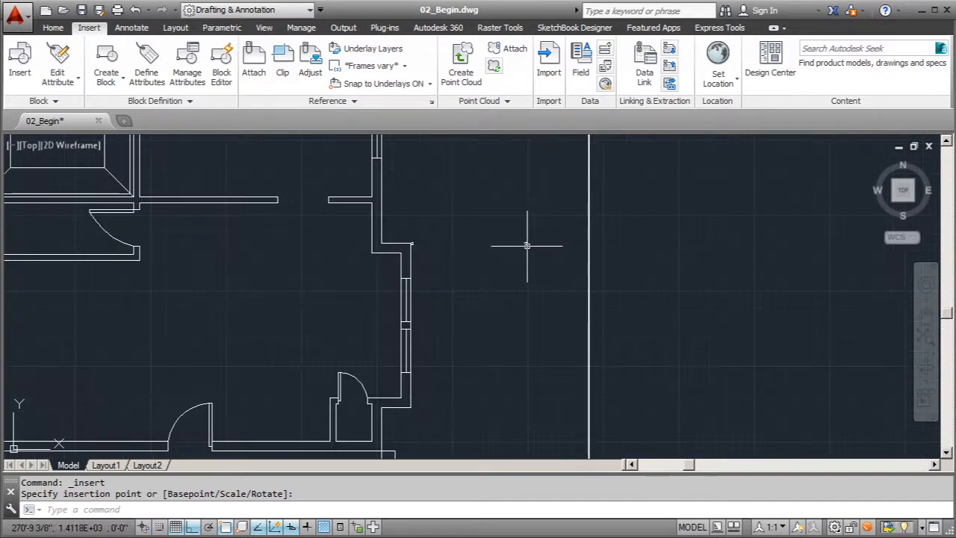
{"action": "left_click", "coordinate": [525, 245]}
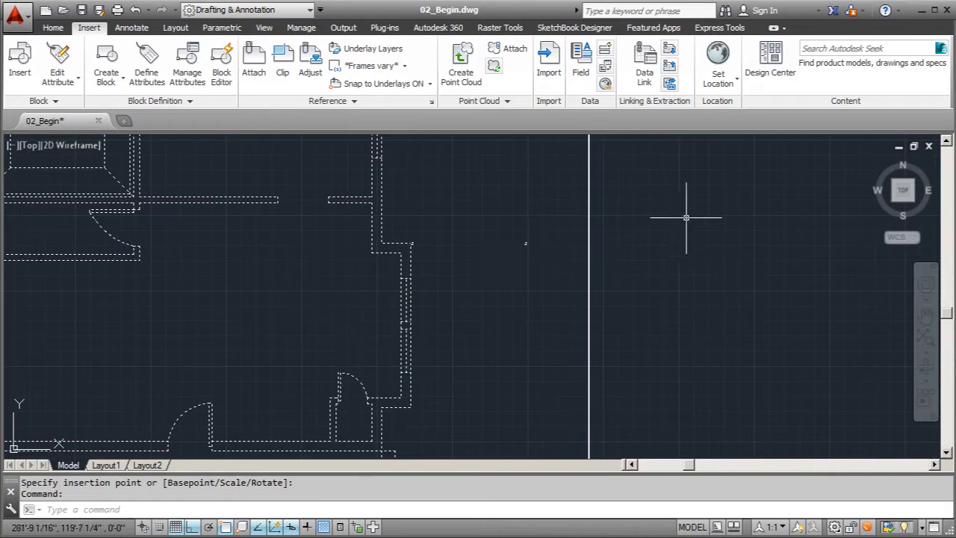
{"action": "left_click", "coordinate": [52, 28]}
{"action": "left_click", "coordinate": [186, 48]}
{"action": "scroll", "coordinate": [527, 242], "scroll_direction": "up", "scroll_amount": 2}
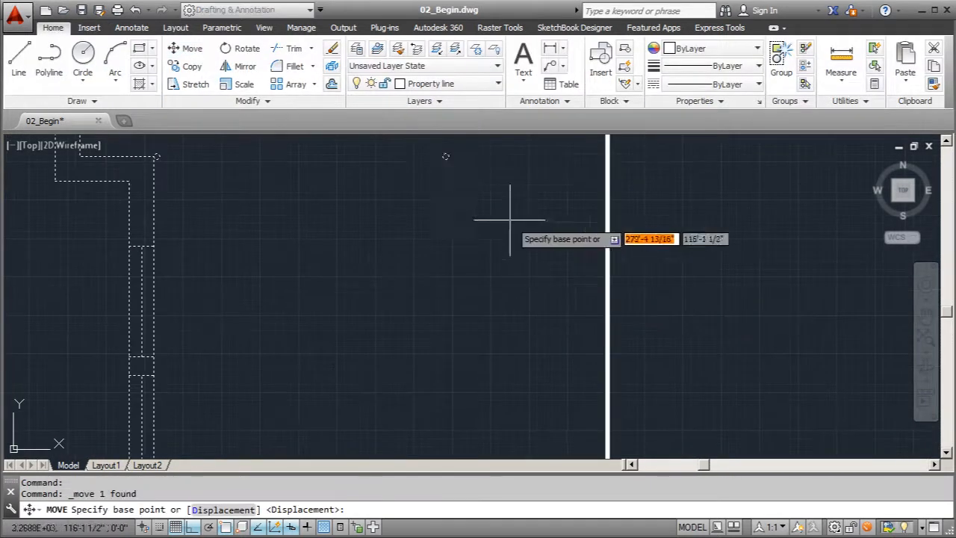
{"action": "scroll", "coordinate": [433, 154], "scroll_direction": "up", "scroll_amount": 3}
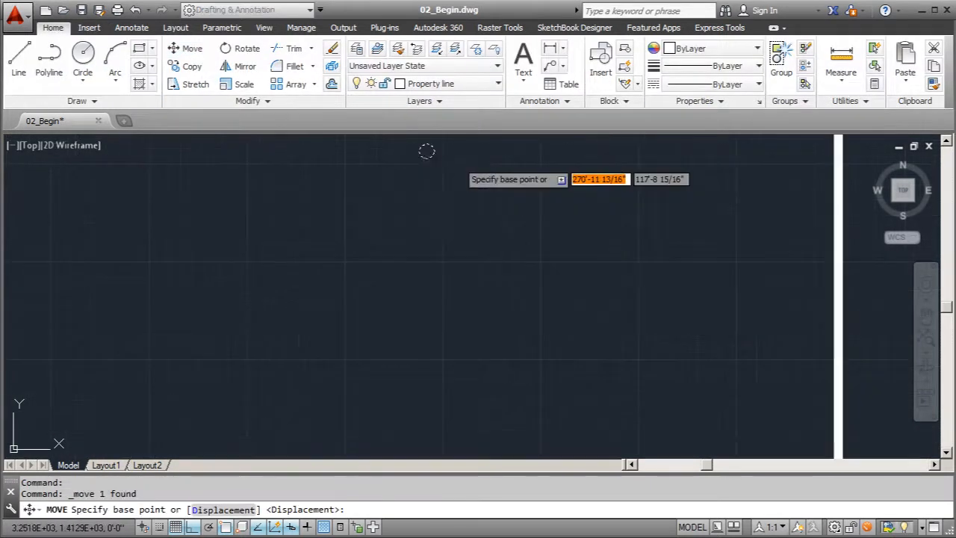
{"action": "left_click", "coordinate": [427, 150]}
{"action": "scroll", "coordinate": [561, 204], "scroll_direction": "down", "scroll_amount": 1}
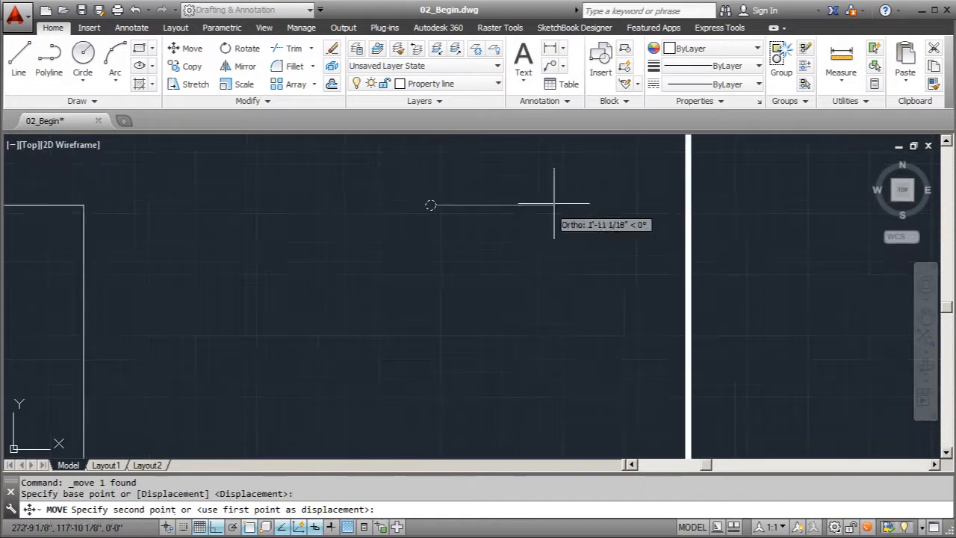
{"action": "left_click", "coordinate": [680, 205]}
Check the moved floor plan's position against the east property line and the rest of the lot, leaving the block deselected.
{"action": "scroll", "coordinate": [672, 224], "scroll_direction": "down", "scroll_amount": 2}
{"action": "scroll", "coordinate": [583, 235], "scroll_direction": "down", "scroll_amount": 5}
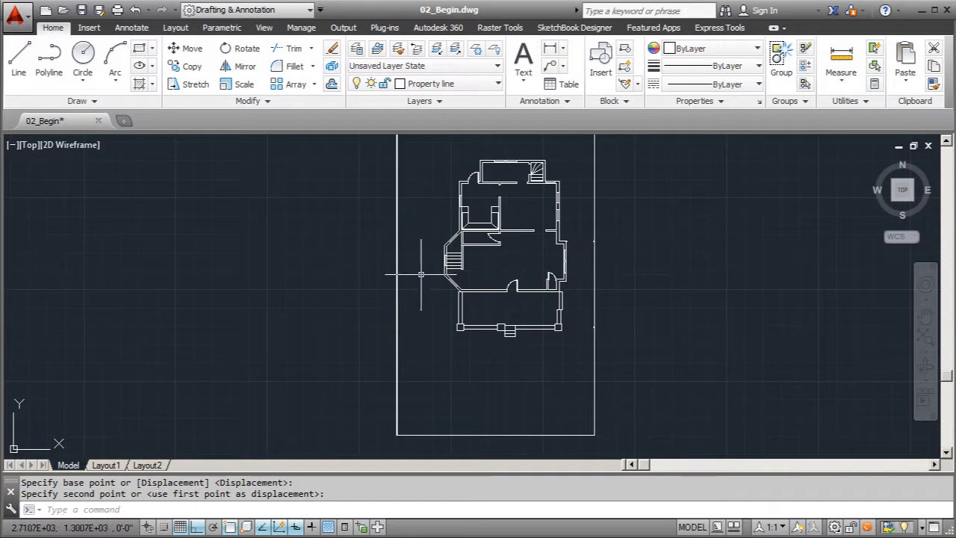
{"action": "scroll", "coordinate": [568, 239], "scroll_direction": "up", "scroll_amount": 2}
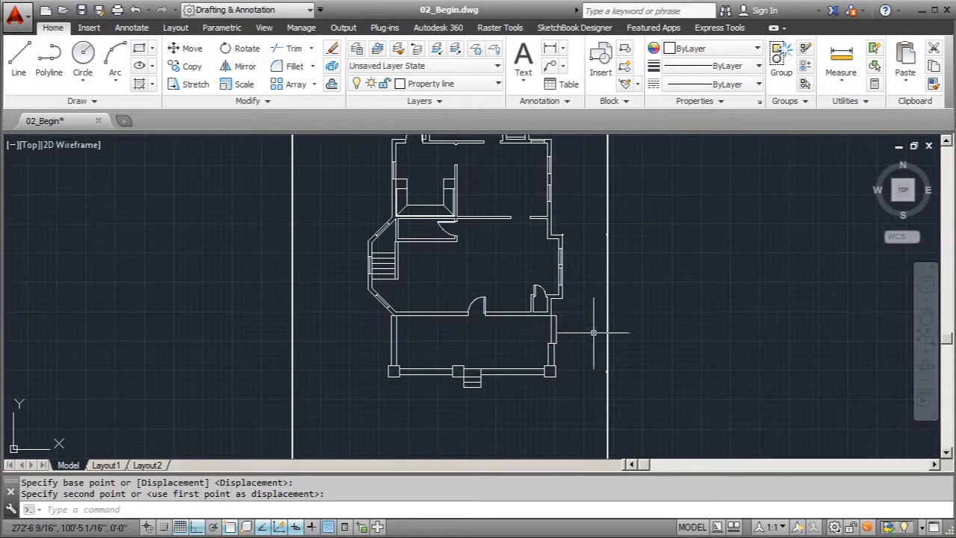
{"action": "scroll", "coordinate": [558, 310], "scroll_direction": "down", "scroll_amount": 5}
{"action": "scroll", "coordinate": [527, 310], "scroll_direction": "up", "scroll_amount": 2}
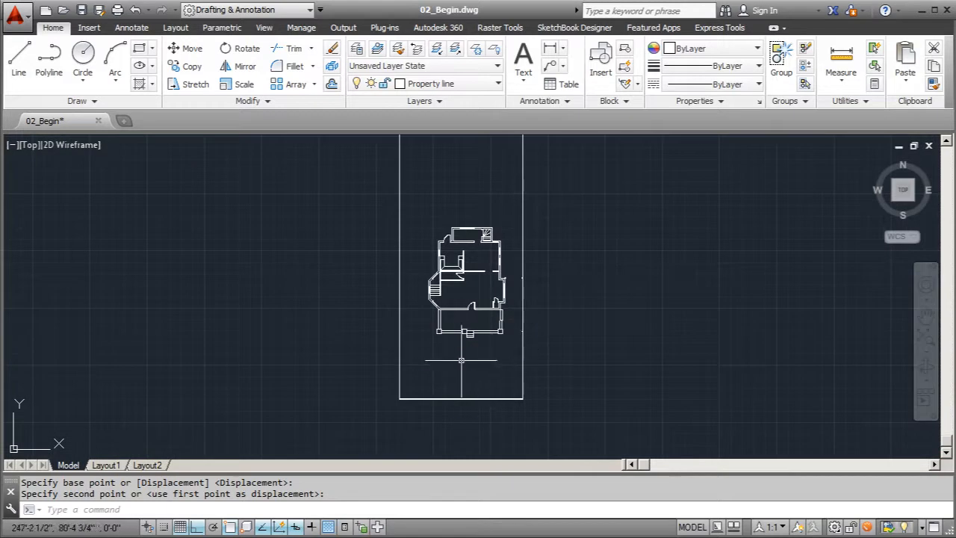
{"action": "scroll", "coordinate": [453, 380], "scroll_direction": "down", "scroll_amount": 2}
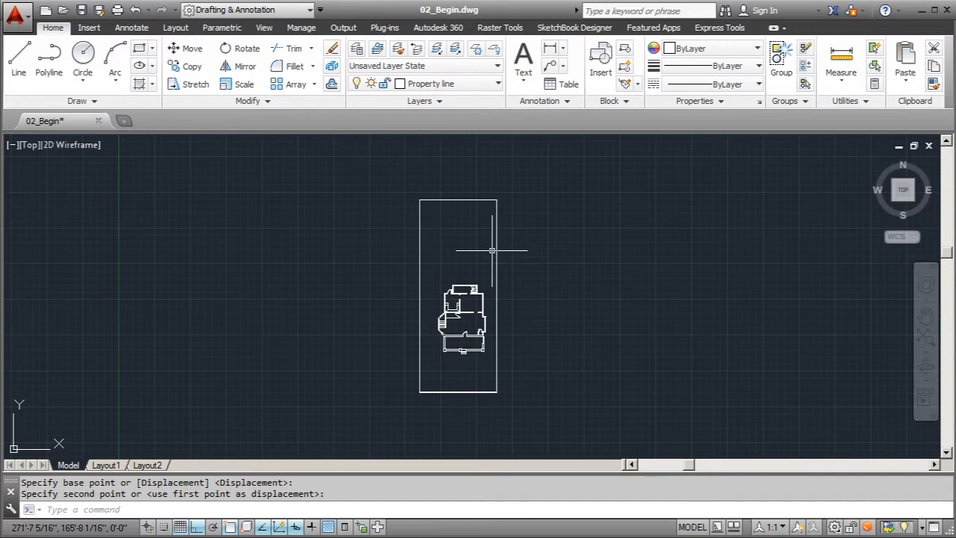
{"action": "left_click", "coordinate": [463, 287]}
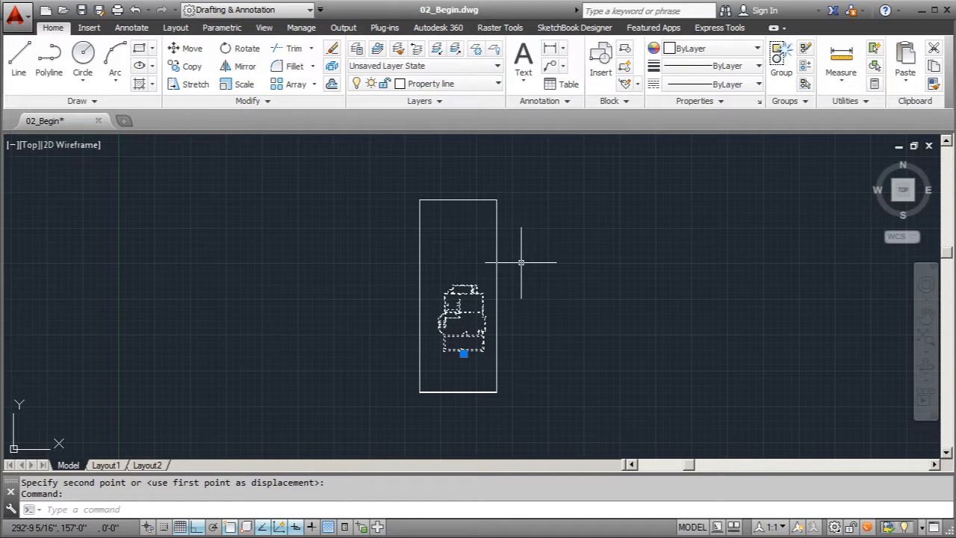
{"action": "key", "text": "Escape"}
{"action": "key", "text": "Escape"}
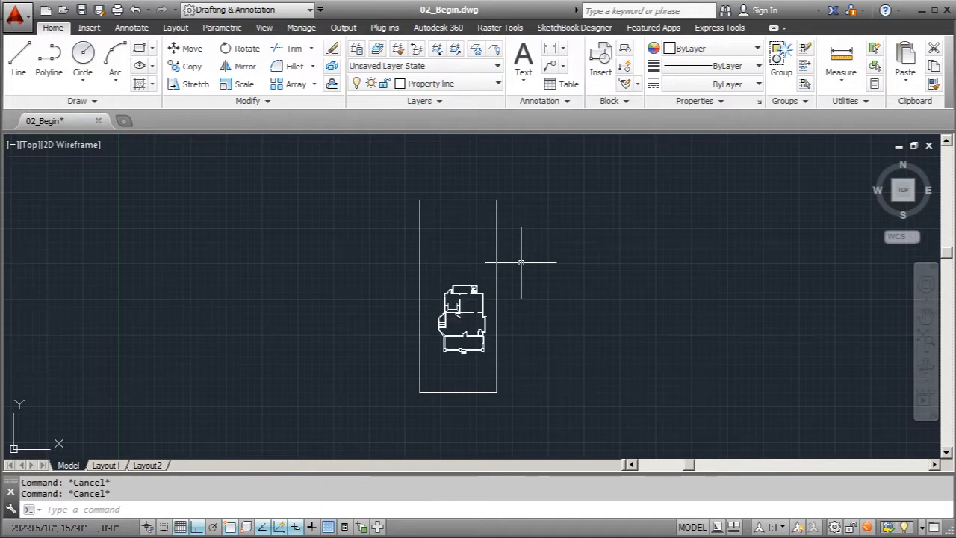
Examine the open front, side and rear yard areas between the house and the lot boundaries.
{"action": "scroll", "coordinate": [508, 213], "scroll_direction": "up", "scroll_amount": 4}
{"action": "scroll", "coordinate": [516, 187], "scroll_direction": "down", "scroll_amount": 2}
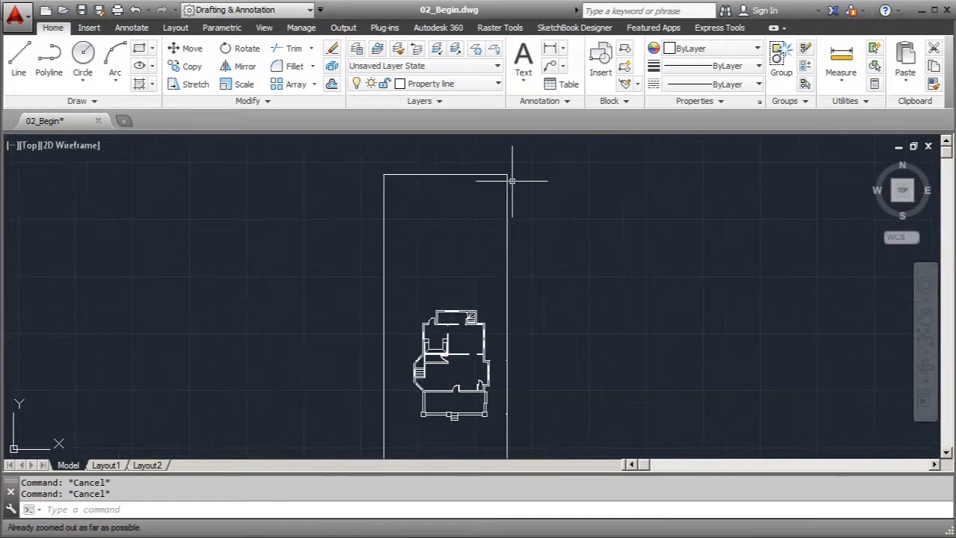
{"action": "middle_click_drag", "start_coordinate": [317, 222], "coordinate": [318, 191]}
{"action": "scroll", "coordinate": [522, 366], "scroll_direction": "up", "scroll_amount": 2}
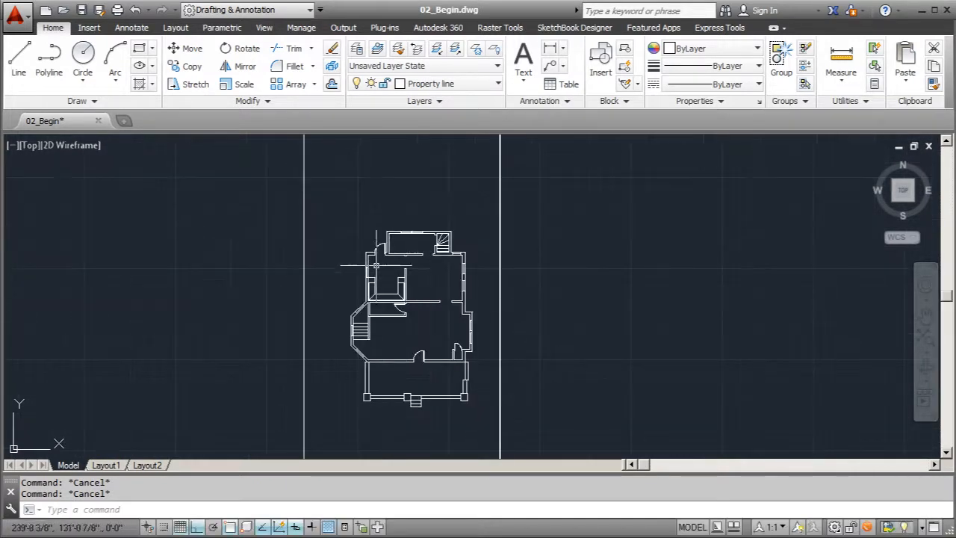
{"action": "scroll", "coordinate": [389, 283], "scroll_direction": "down", "scroll_amount": 2}
{"action": "mouse_move", "coordinate": [525, 278]}
{"action": "middle_mouse_down"}
{"action": "mouse_move", "coordinate": [560, 259]}
{"action": "mouse_move", "coordinate": [501, 321]}
{"action": "mouse_move", "coordinate": [508, 291]}
{"action": "middle_mouse_up"}
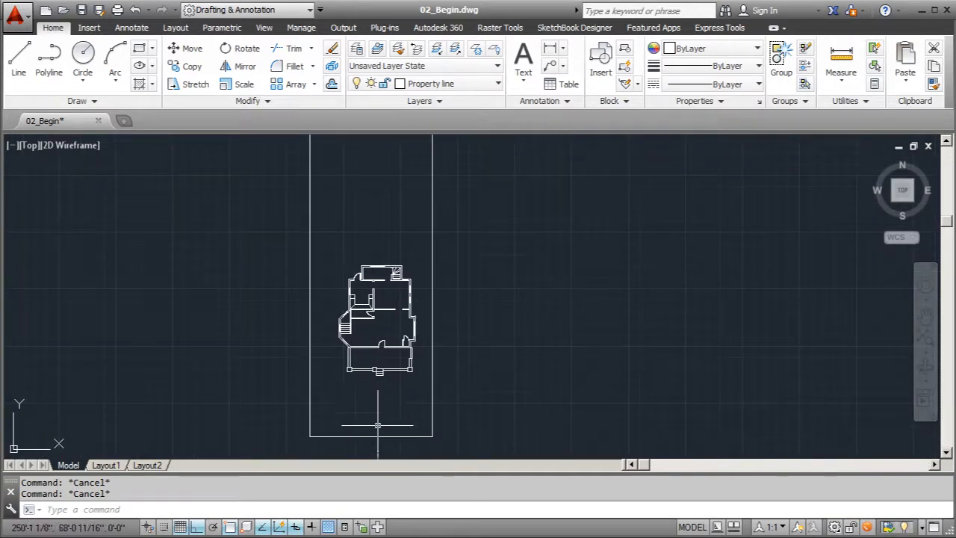
{"action": "middle_click_drag", "start_coordinate": [470, 373], "coordinate": [495, 351]}
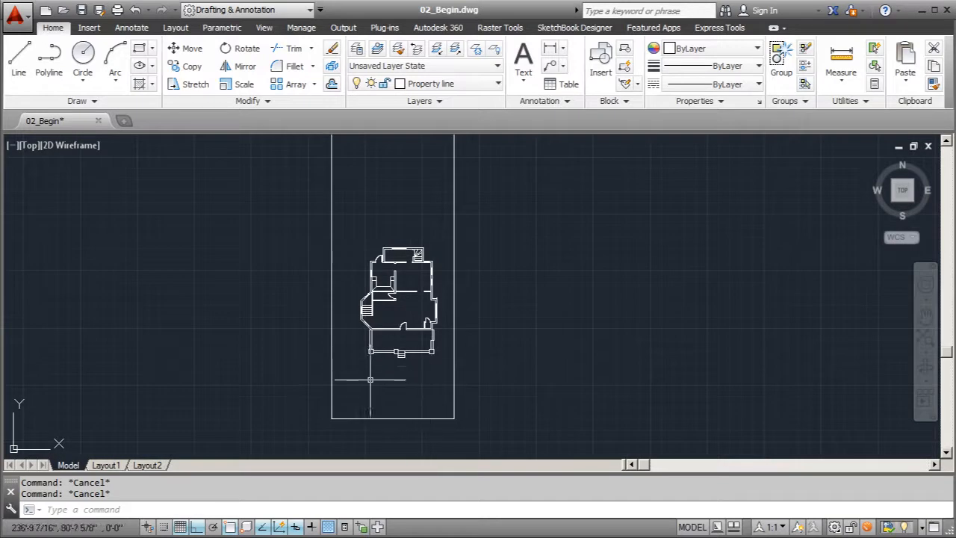
{"action": "middle_click_drag", "start_coordinate": [385, 395], "coordinate": [391, 418]}
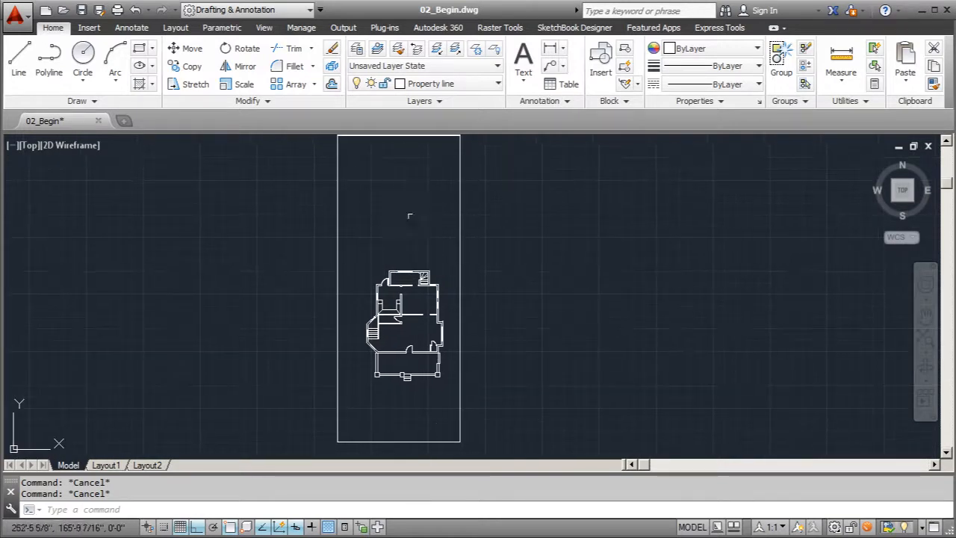
{"action": "middle_click_drag", "start_coordinate": [396, 226], "coordinate": [399, 235]}
{"action": "scroll", "coordinate": [381, 224], "scroll_direction": "down", "scroll_amount": 2}
{"action": "middle_click_drag", "start_coordinate": [515, 275], "coordinate": [540, 272]}
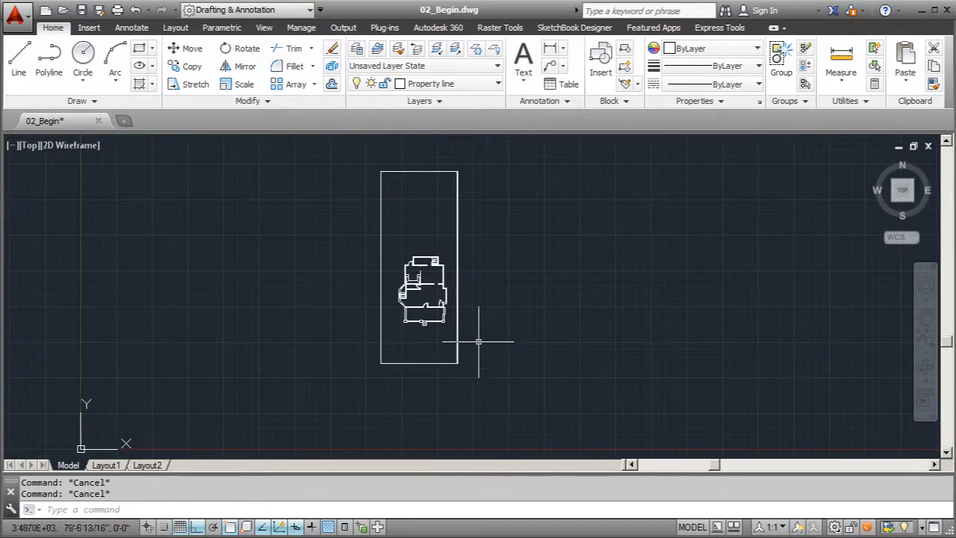
{"action": "scroll", "coordinate": [440, 266], "scroll_direction": "up", "scroll_amount": 2}
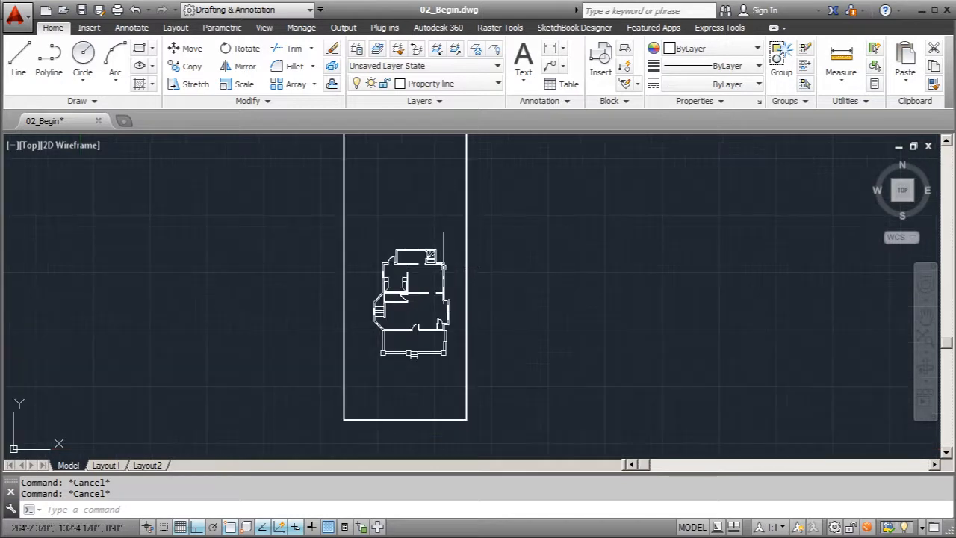